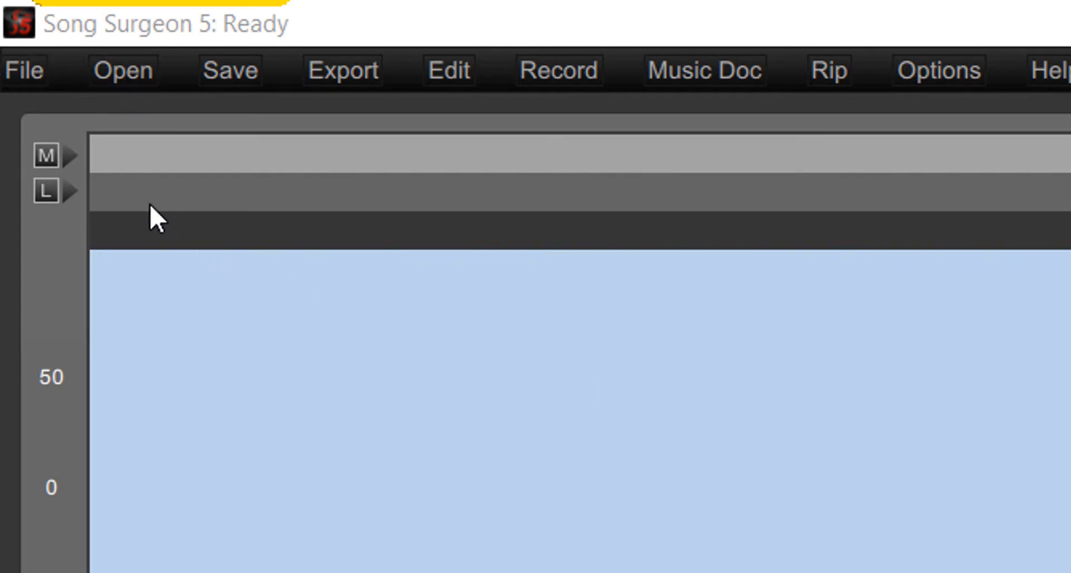
Browse the Select Source File dialog to Music > iTunes > iTunes Media > Music.
click(124, 73)
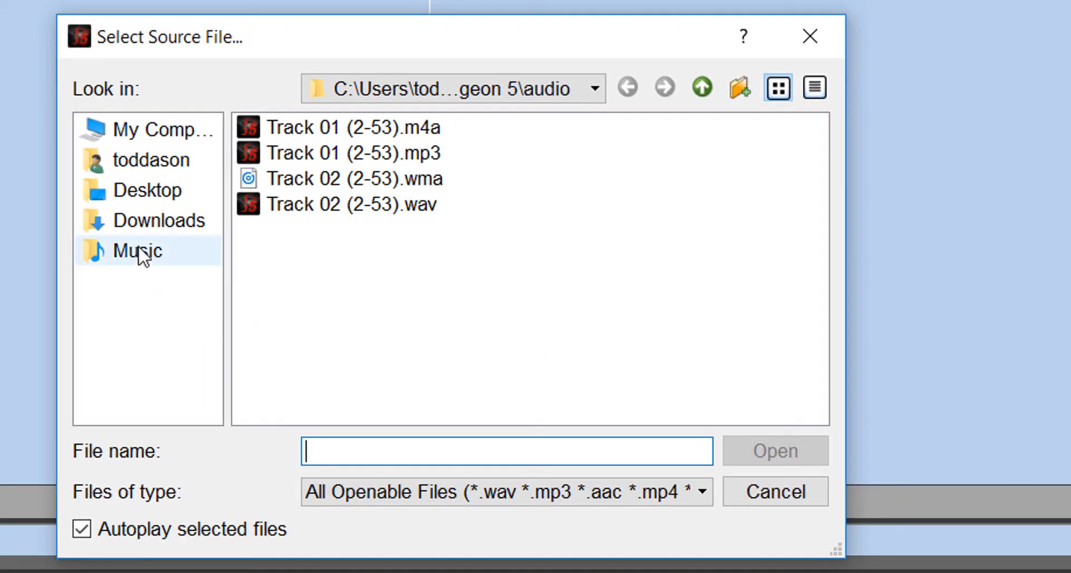
click(142, 255)
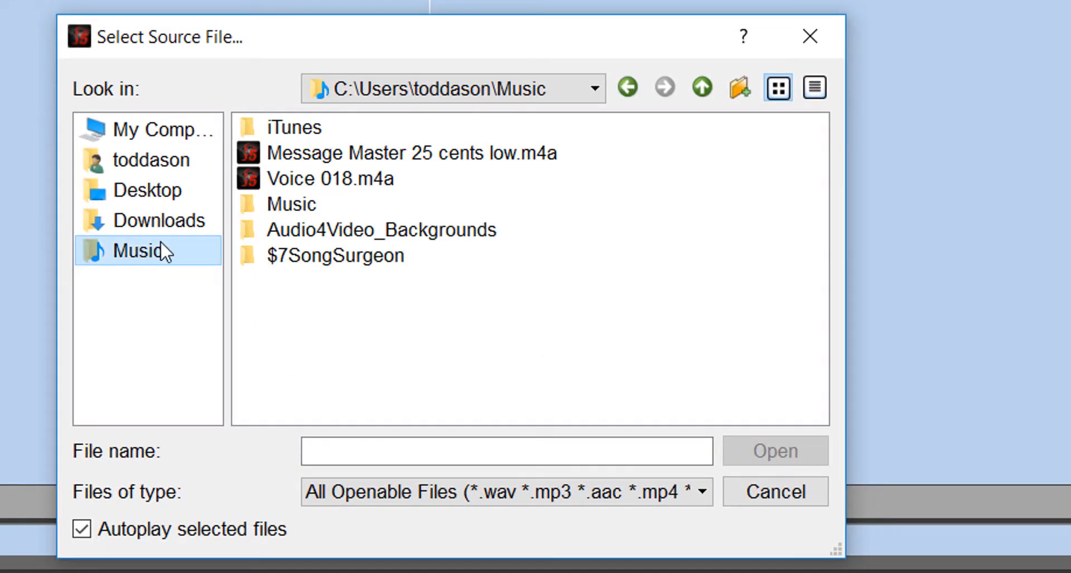
double_click(294, 127)
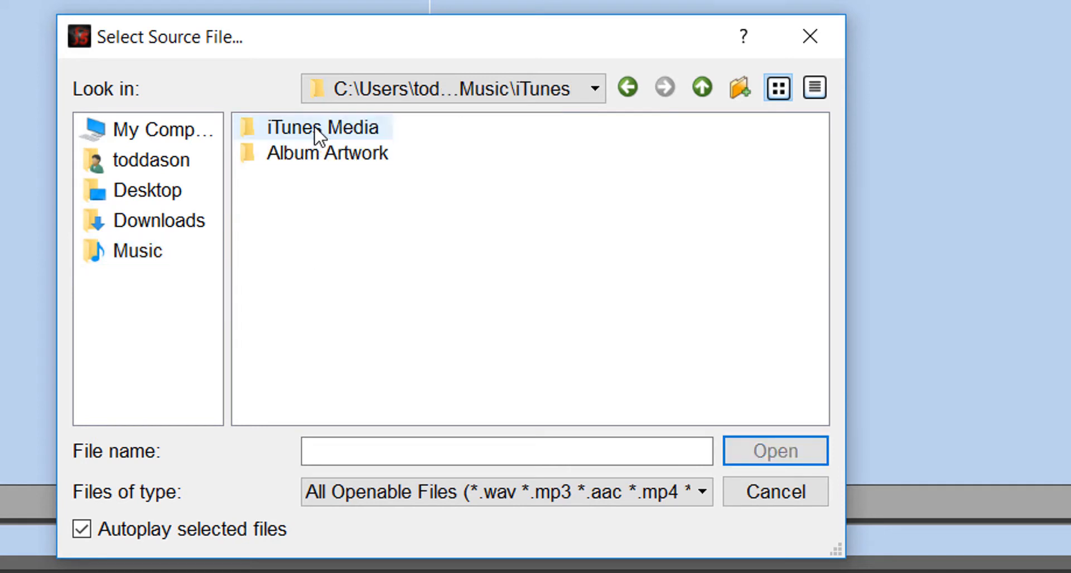
click(330, 130)
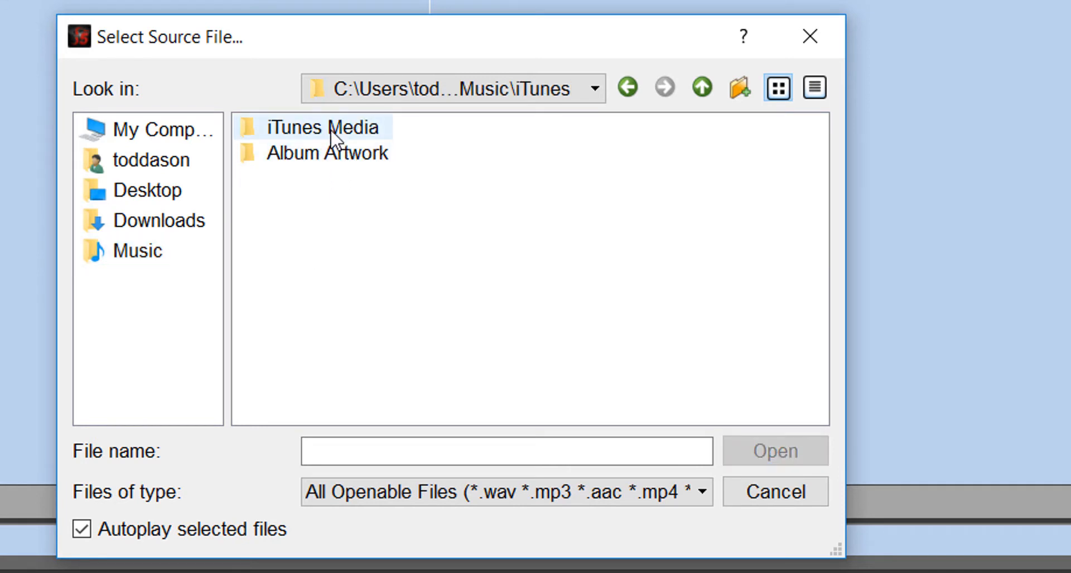
double_click(335, 136)
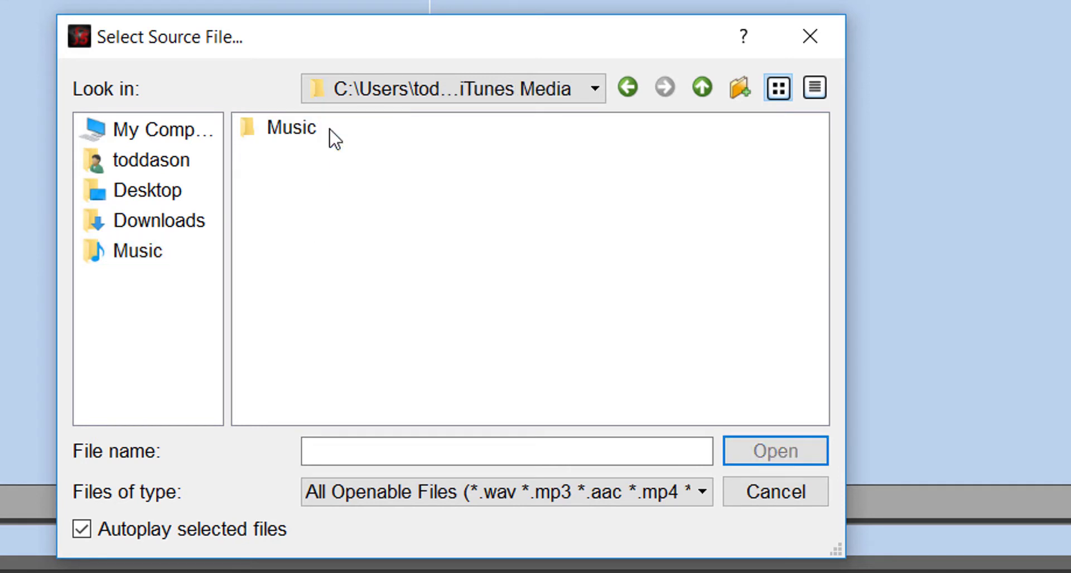
double_click(291, 130)
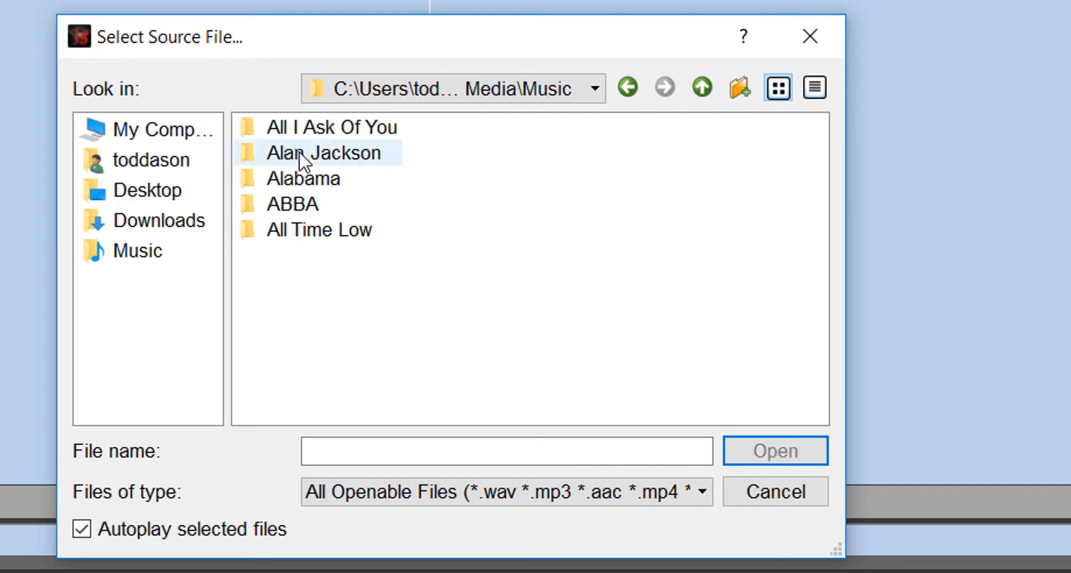
Load 04 Gone Country.wma from Alan Jackson's Who I Am folder into the editor.
double_click(349, 155)
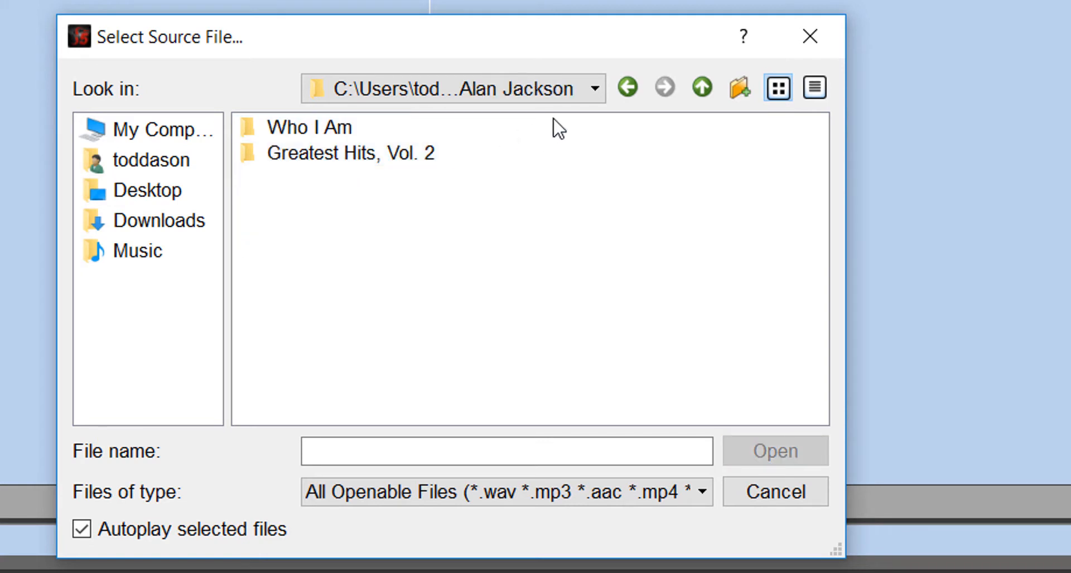
click(313, 129)
double_click(313, 129)
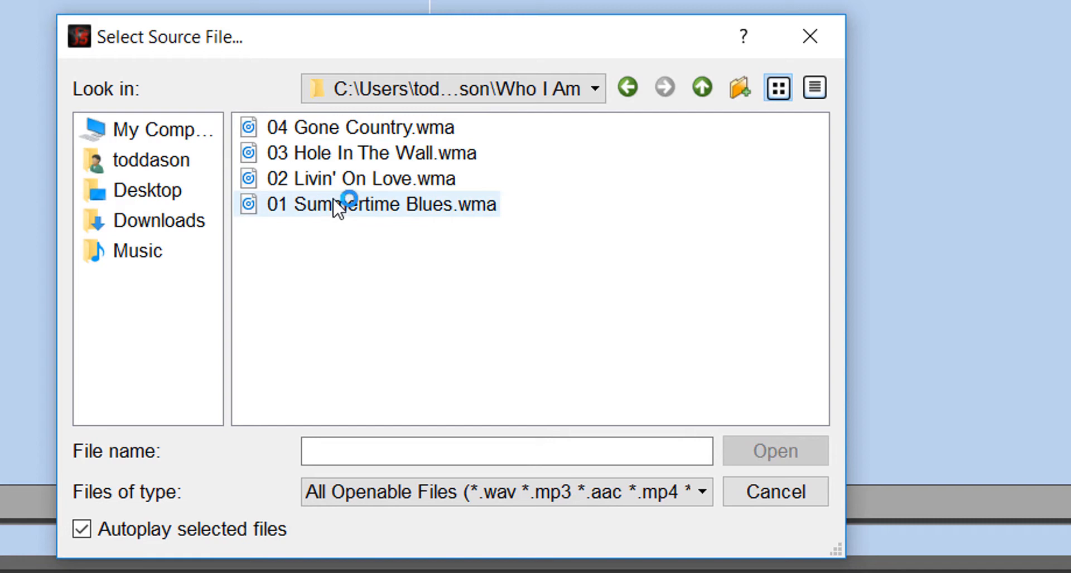
click(330, 134)
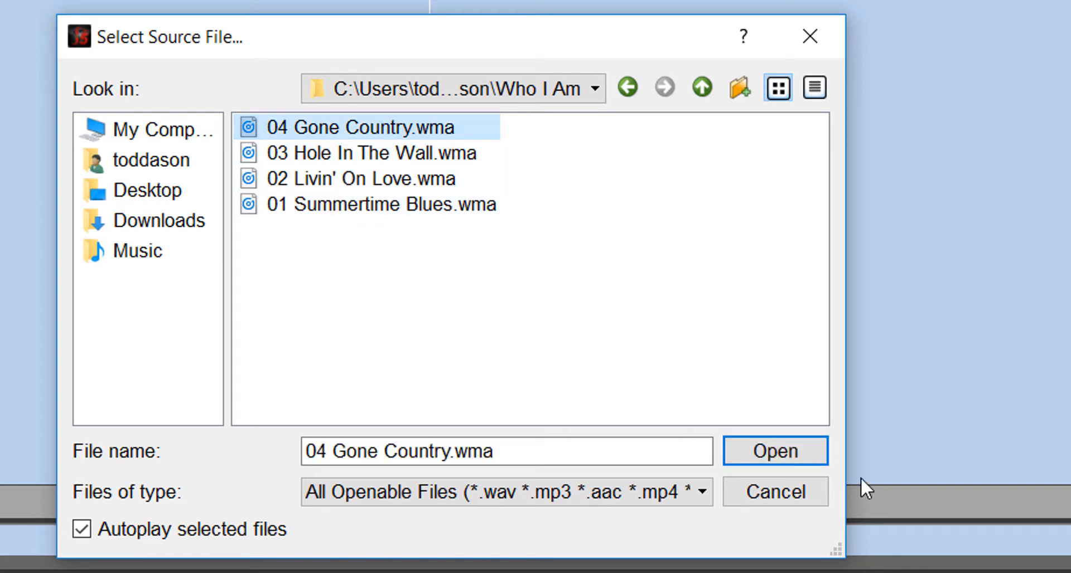
click(769, 451)
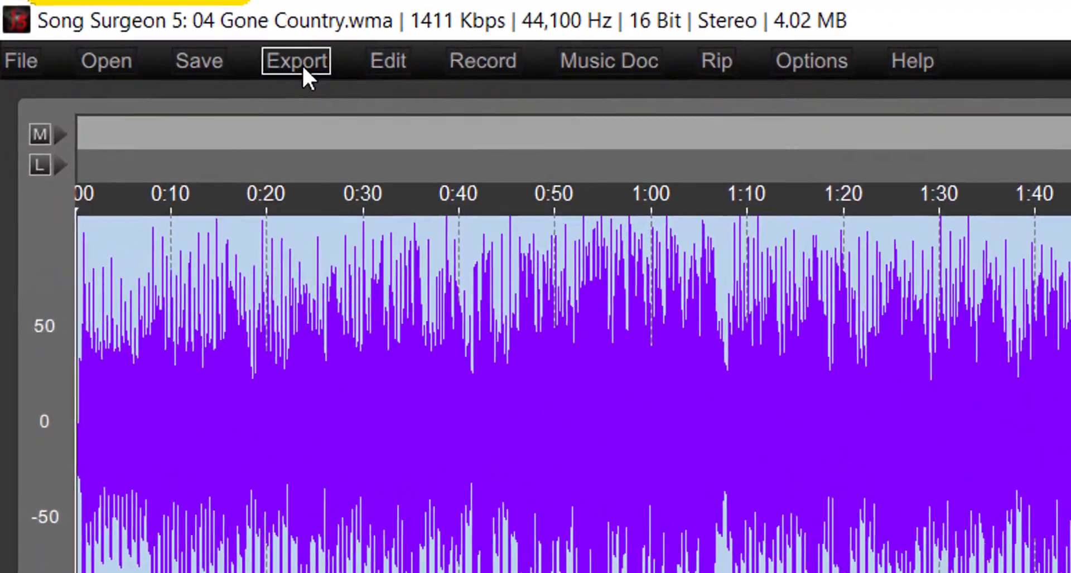
Navigate to Documents\Song Surgeon 5\export and select Roadtrip_test.mp3.
click(276, 59)
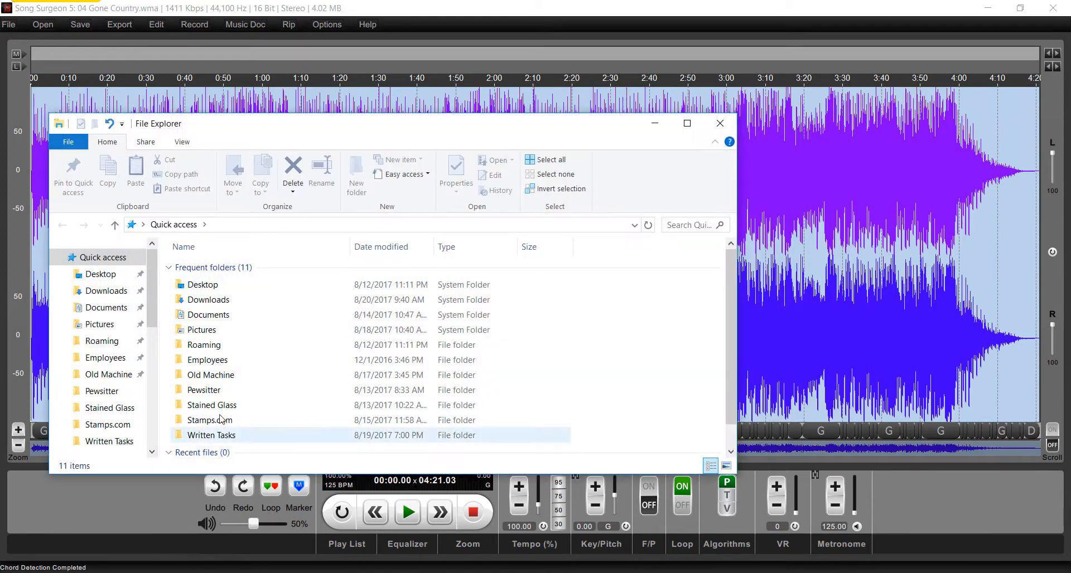
scroll(205, 352, down, 1)
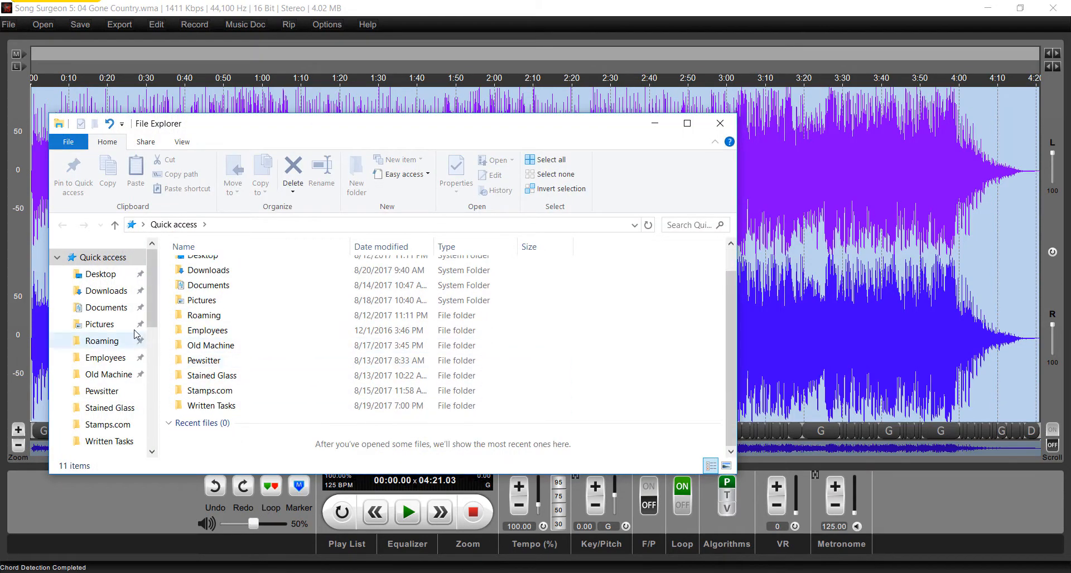
click(106, 308)
scroll(385, 330, down, 3)
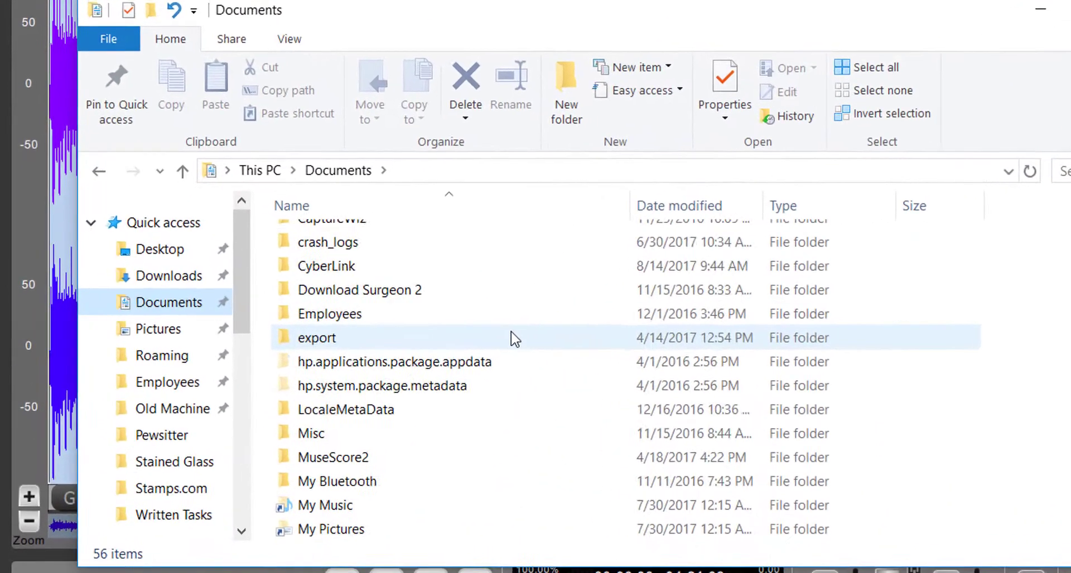
scroll(514, 337, down, 3)
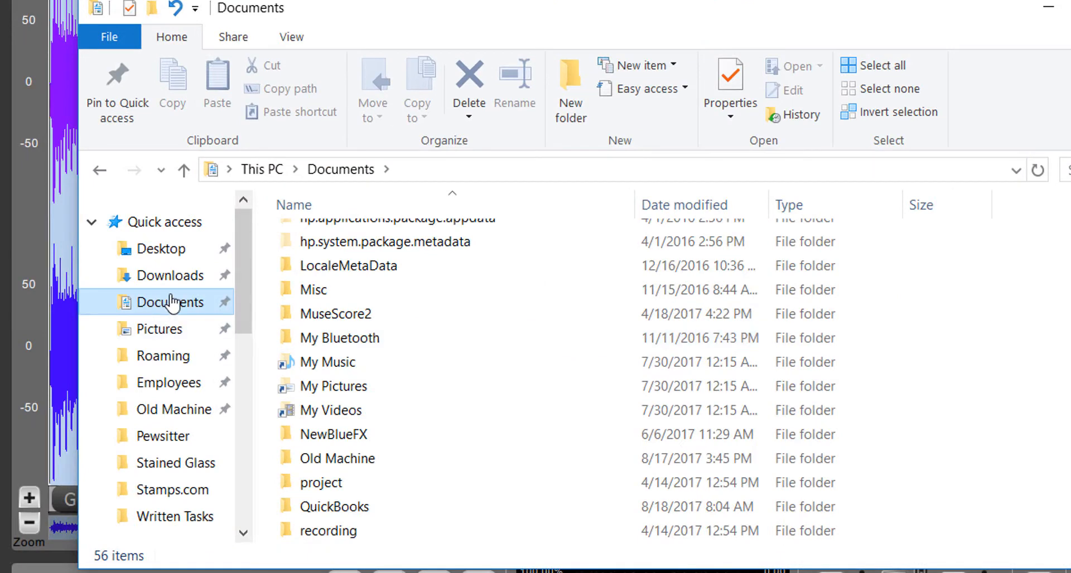
scroll(451, 337, down, 2)
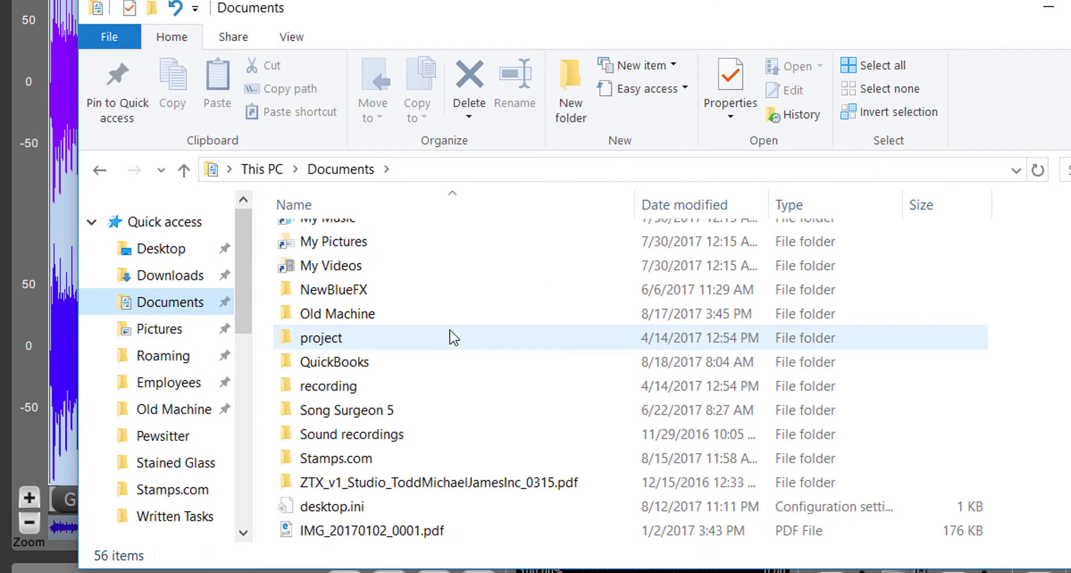
double_click(385, 413)
double_click(327, 287)
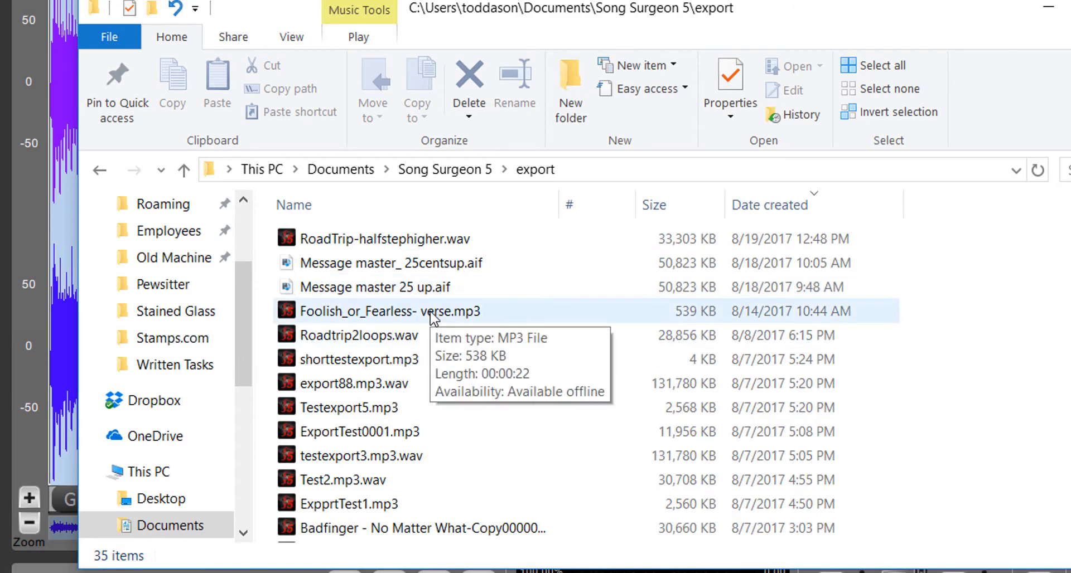
scroll(435, 321, down, 2)
click(350, 482)
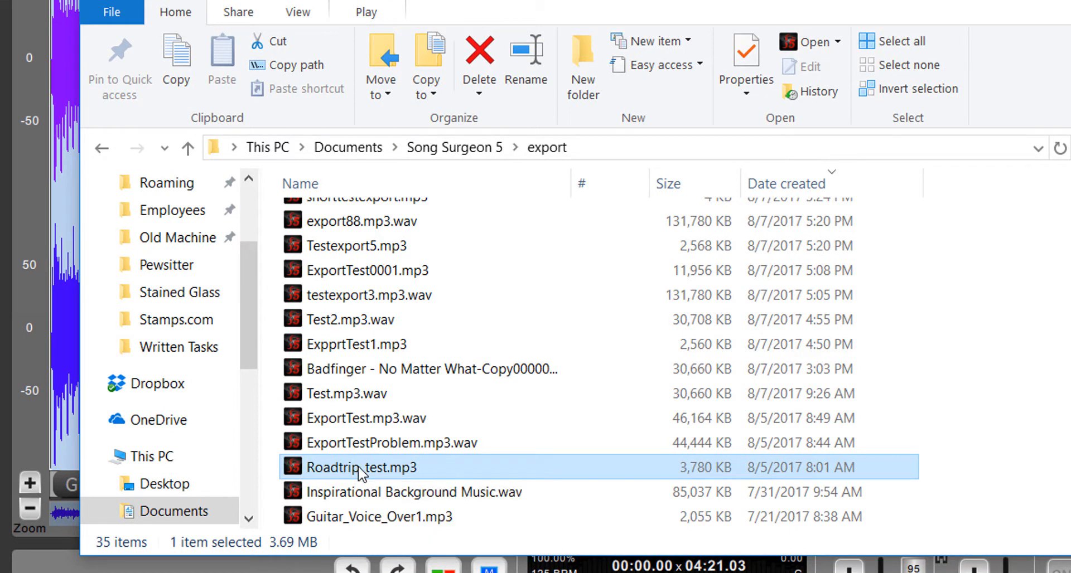
Copy Roadtrip_test.mp3 and browse to Music\iTunes\iTunes Media\Music.
right_click(360, 470)
click(441, 334)
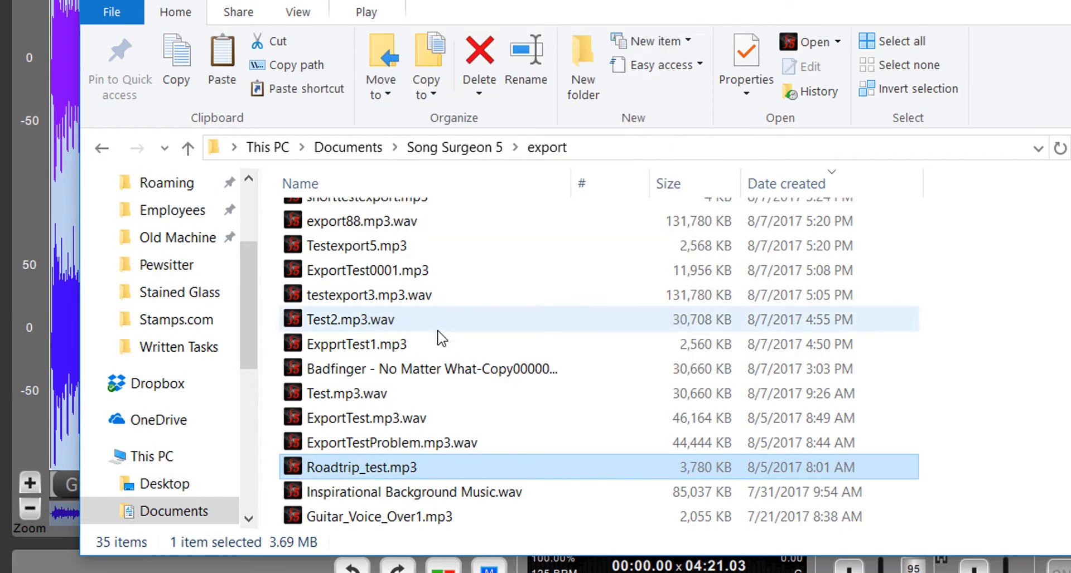
drag(258, 272, 261, 201)
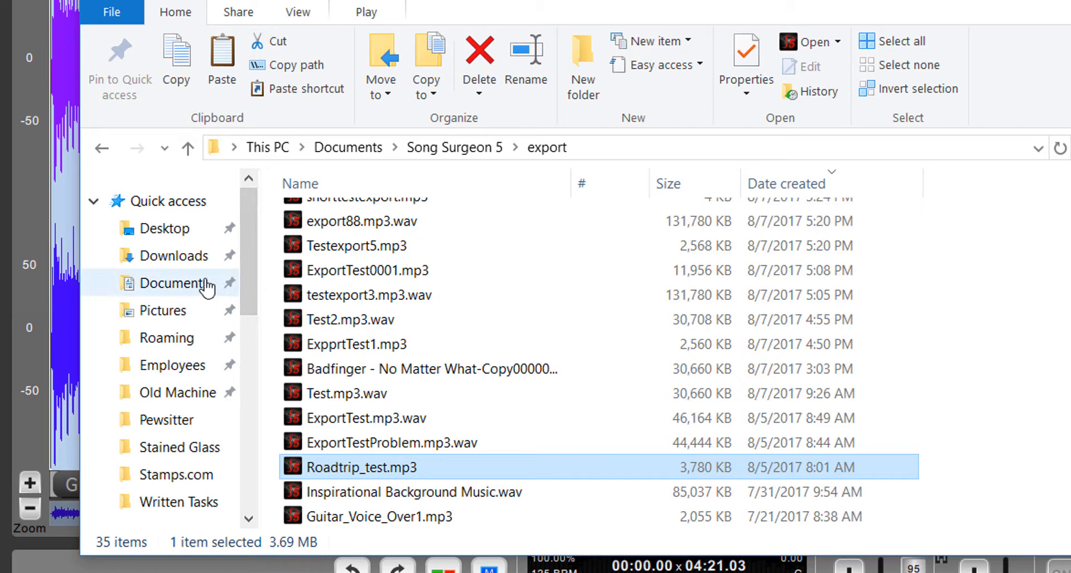
drag(249, 250, 249, 359)
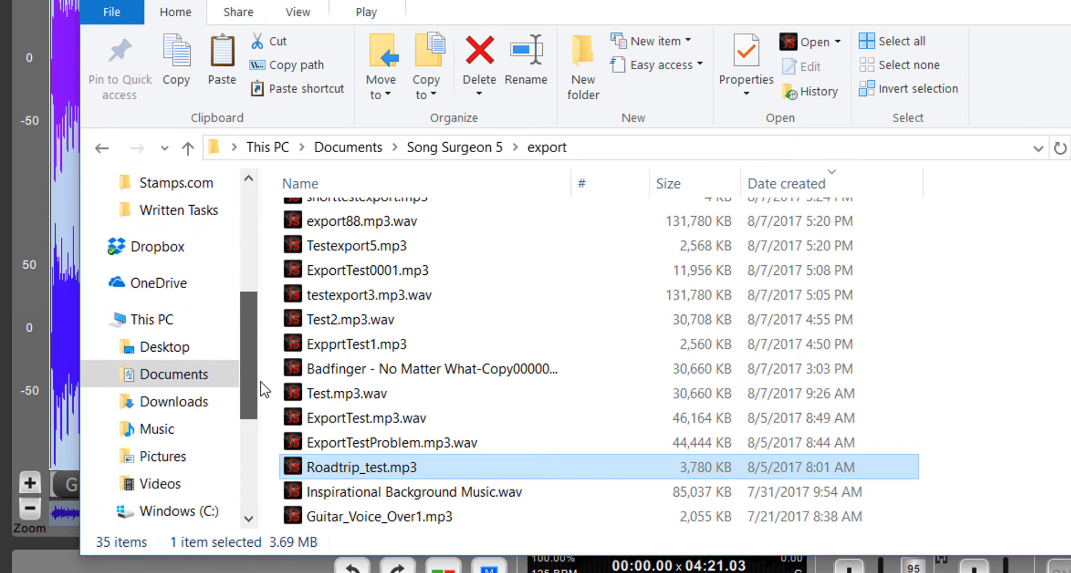
click(159, 429)
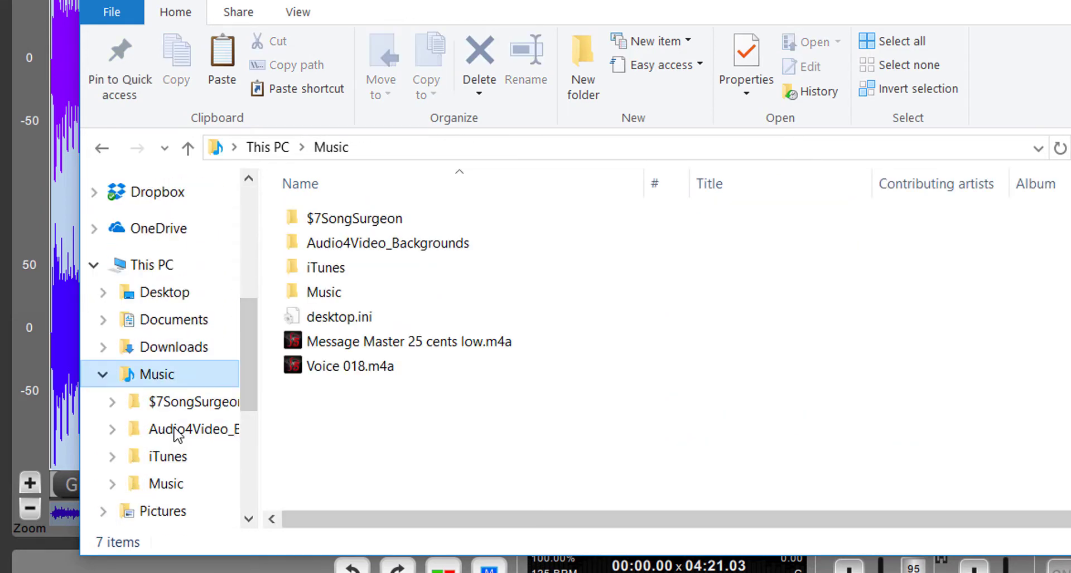
double_click(326, 268)
click(320, 248)
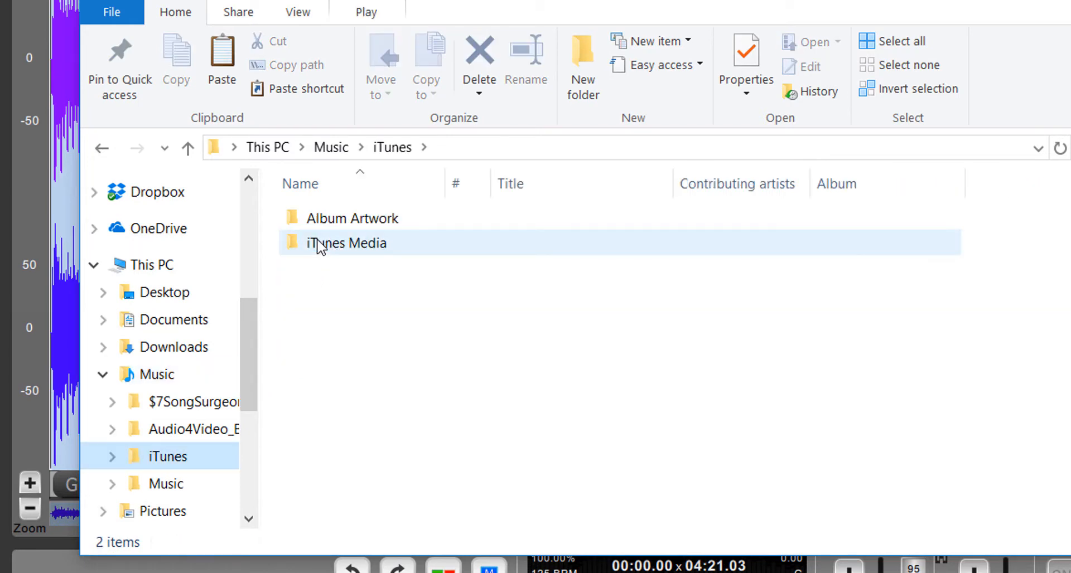
double_click(320, 248)
double_click(323, 221)
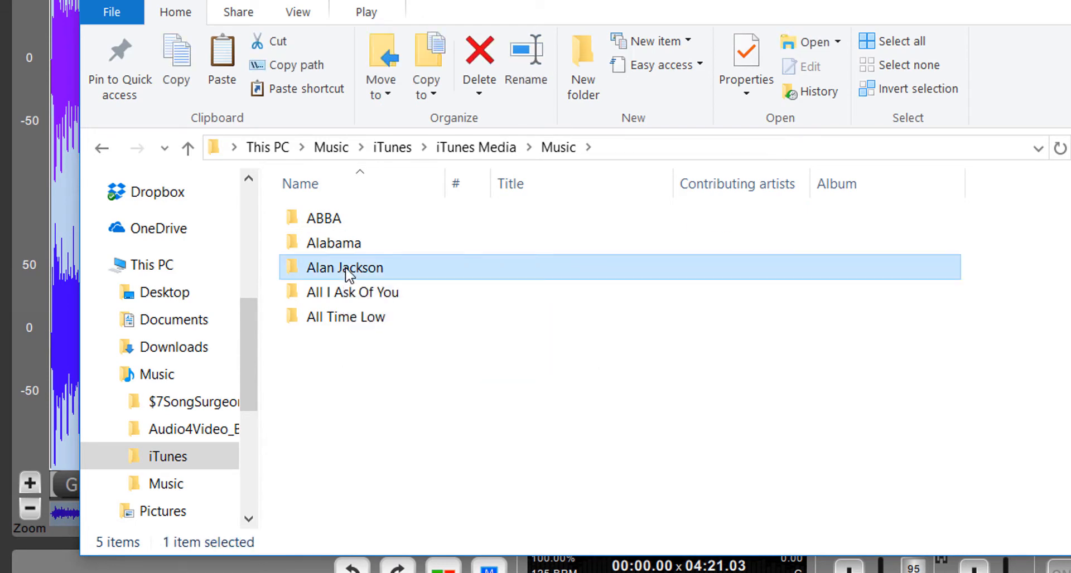
Paste Roadtrip_test.mp3 into Alan Jackson's Who I Am folder.
double_click(347, 274)
click(358, 249)
double_click(358, 249)
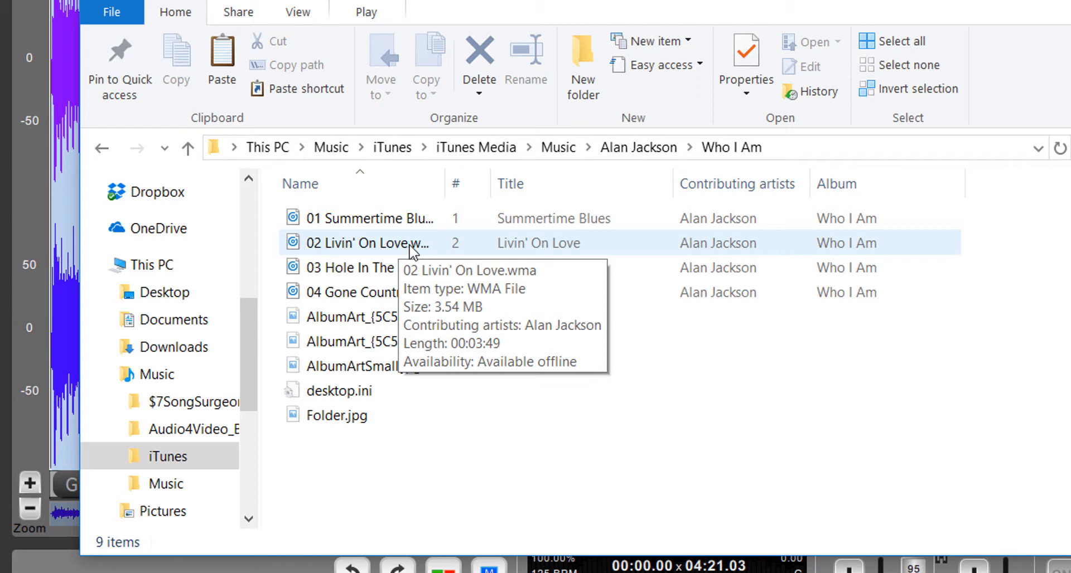
click(412, 448)
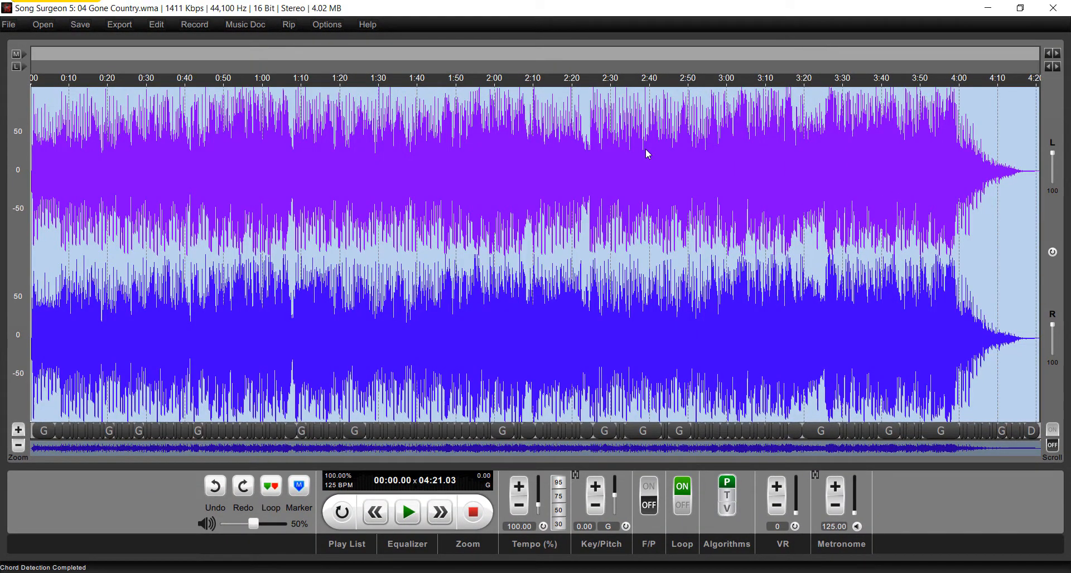
Check where File > Open currently starts, then show the Options Default Paths tab.
click(325, 24)
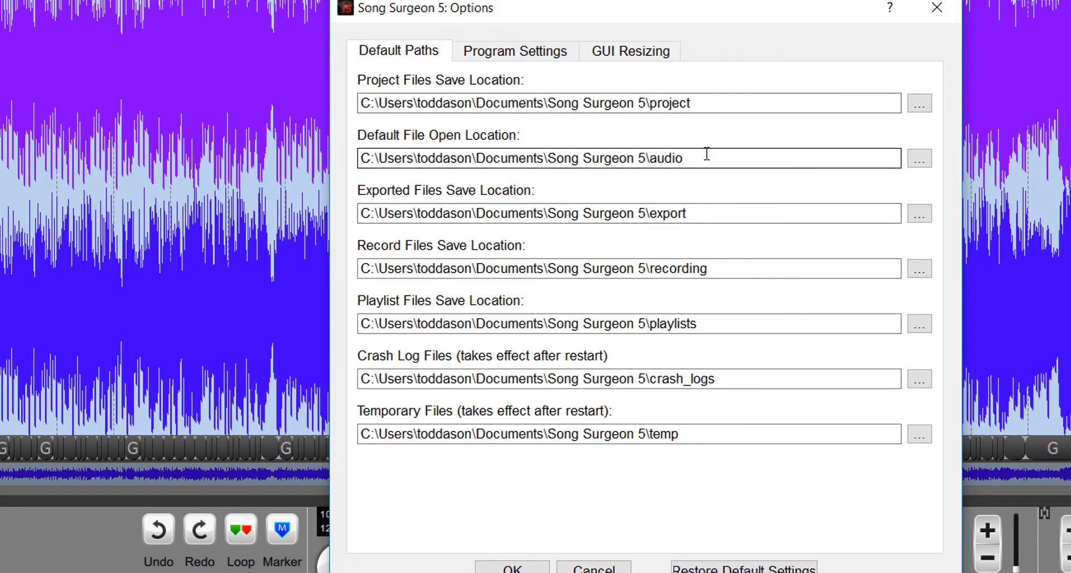
click(937, 7)
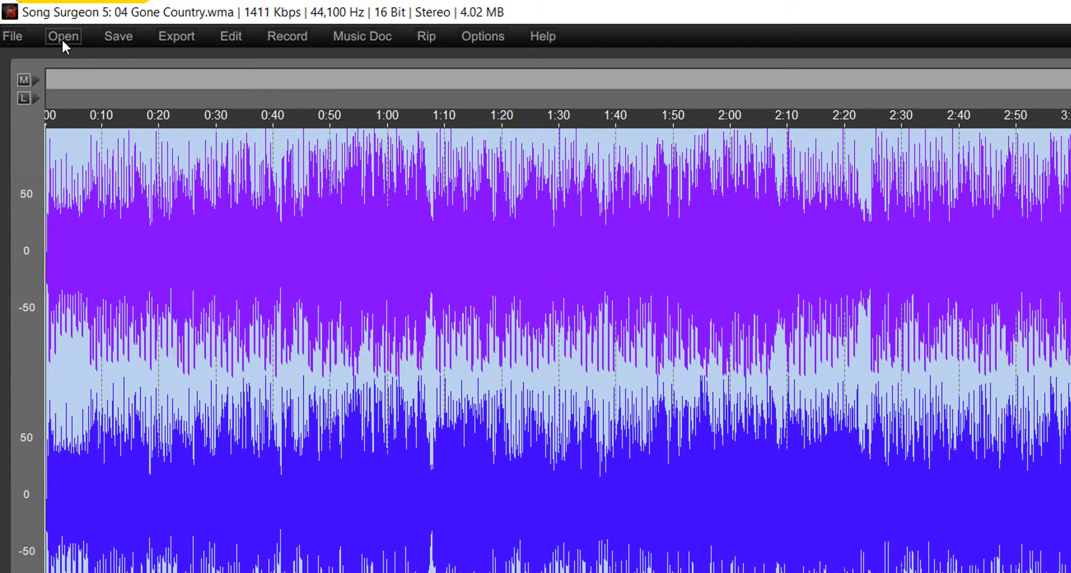
click(65, 37)
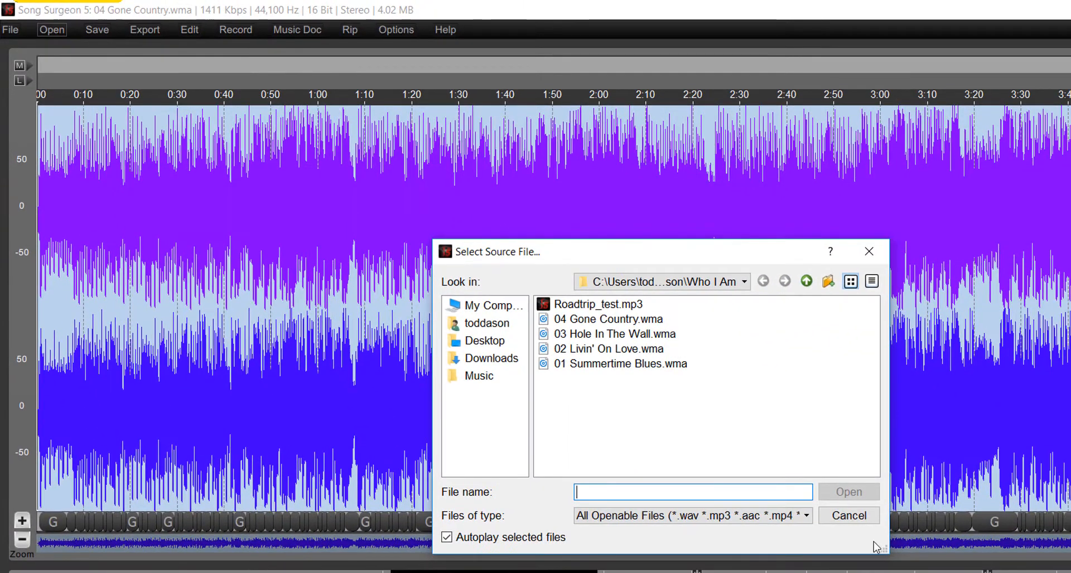
click(849, 516)
click(396, 29)
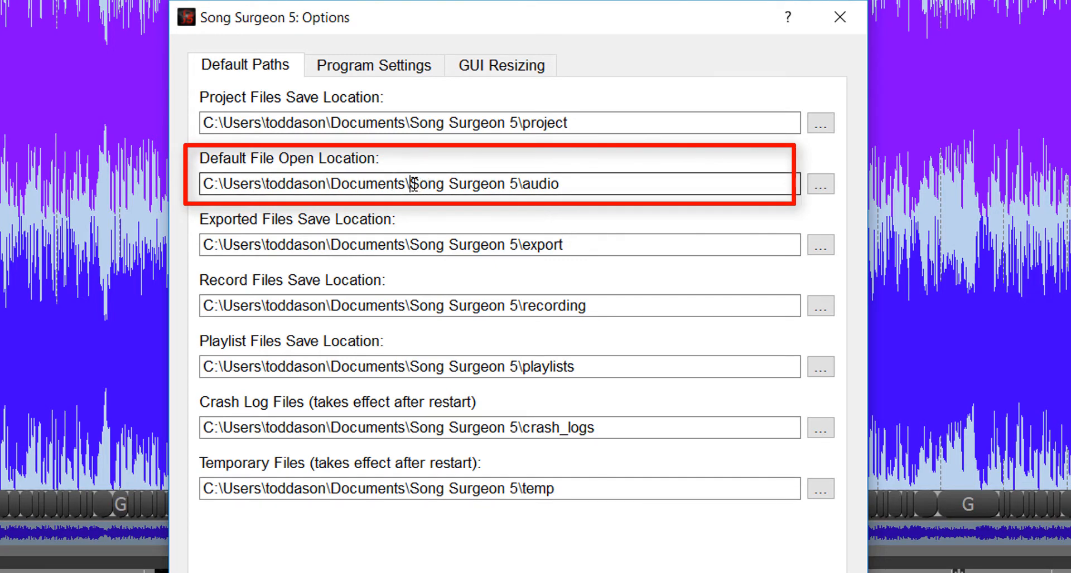
Change the Default File Open Location from Song Surgeon 5\audio to iTunes Media\Music.
drag(410, 184, 569, 190)
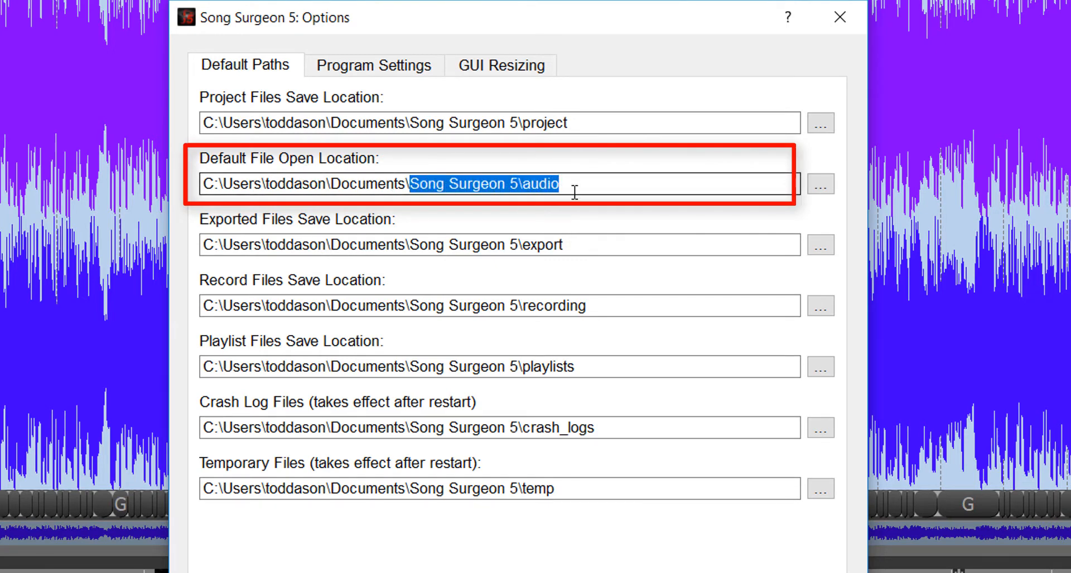
click(820, 184)
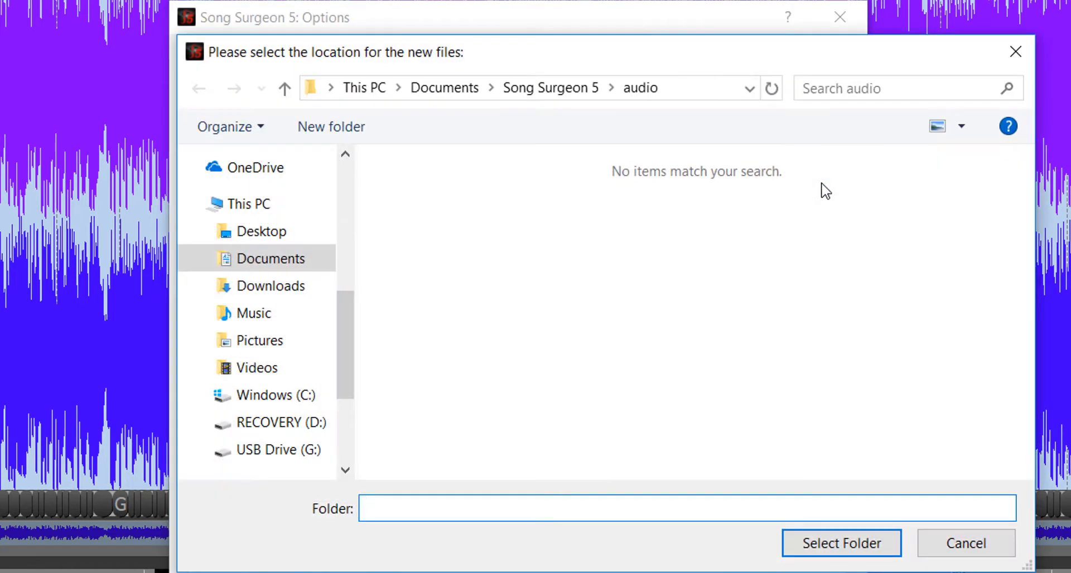
click(253, 312)
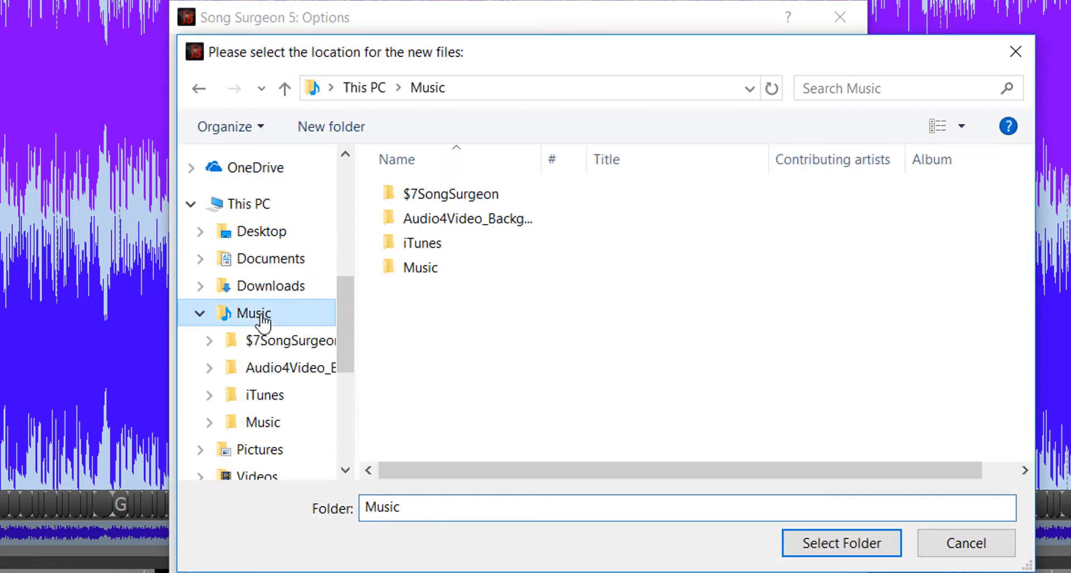
double_click(420, 247)
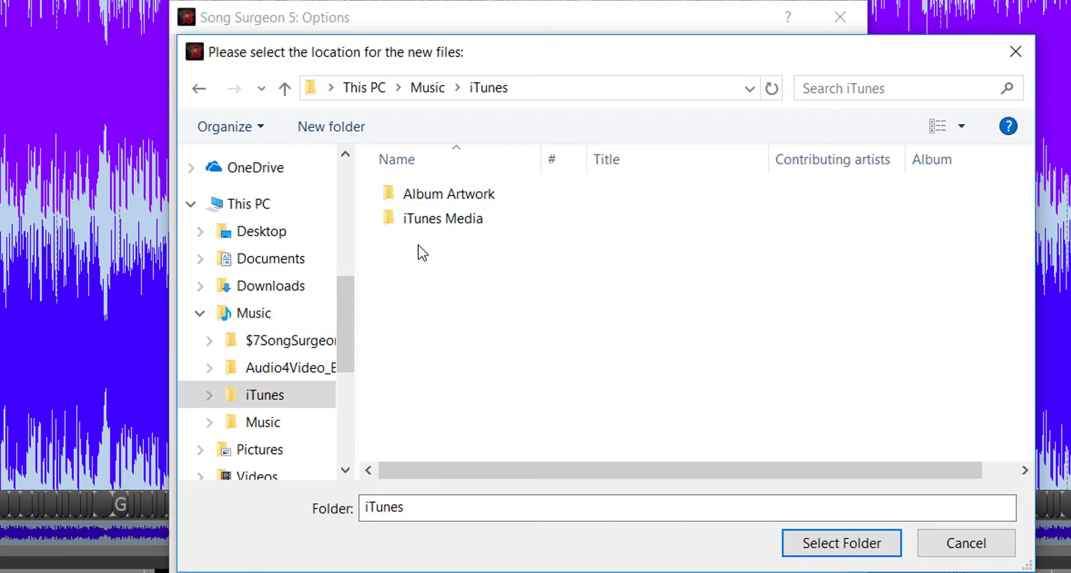
double_click(439, 217)
double_click(419, 194)
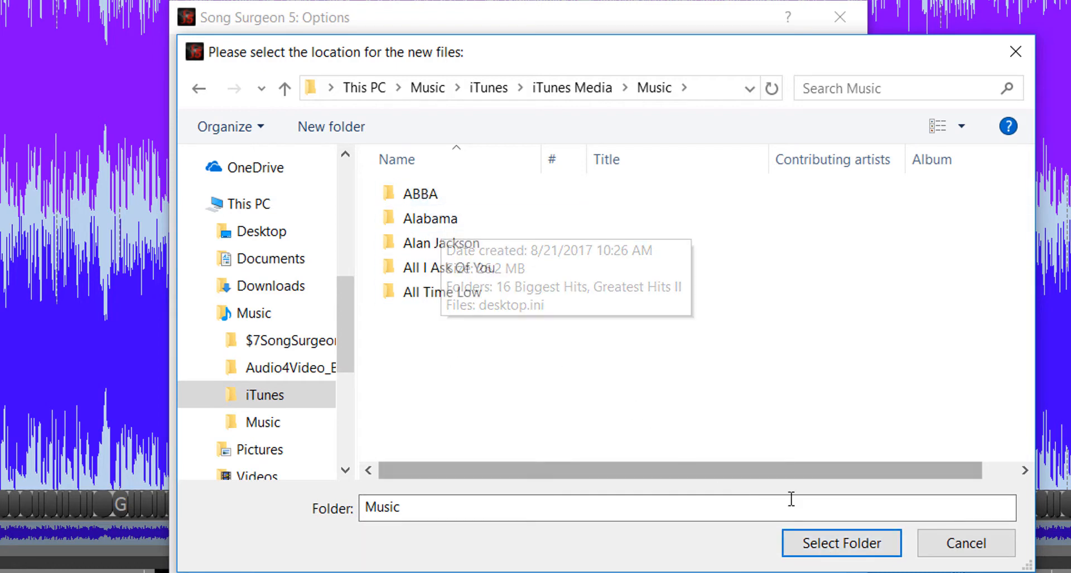
click(841, 544)
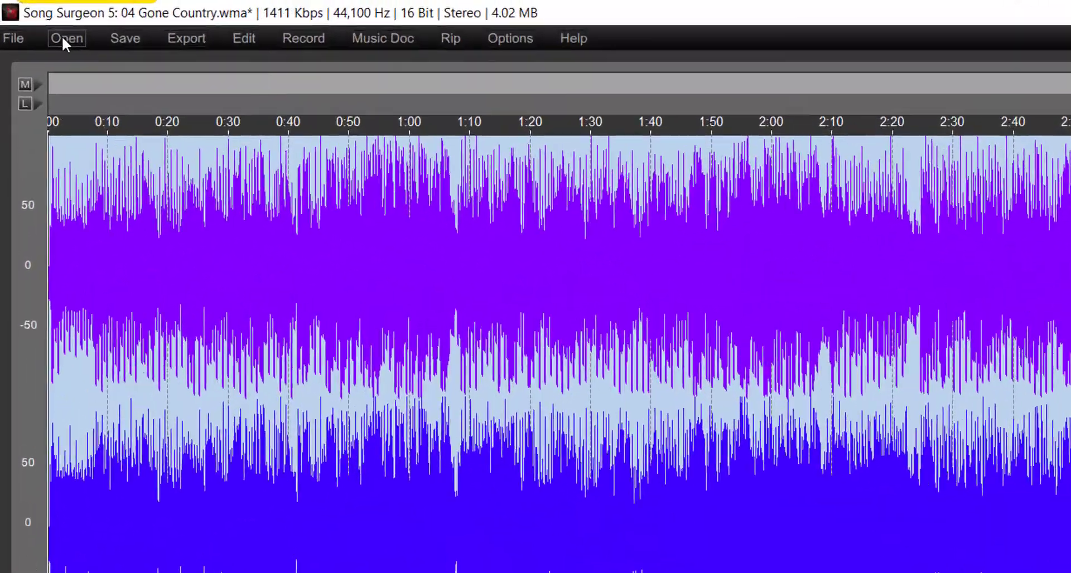
Verify the file picker now starts in iTunes Media\Music without saving the project.
click(69, 40)
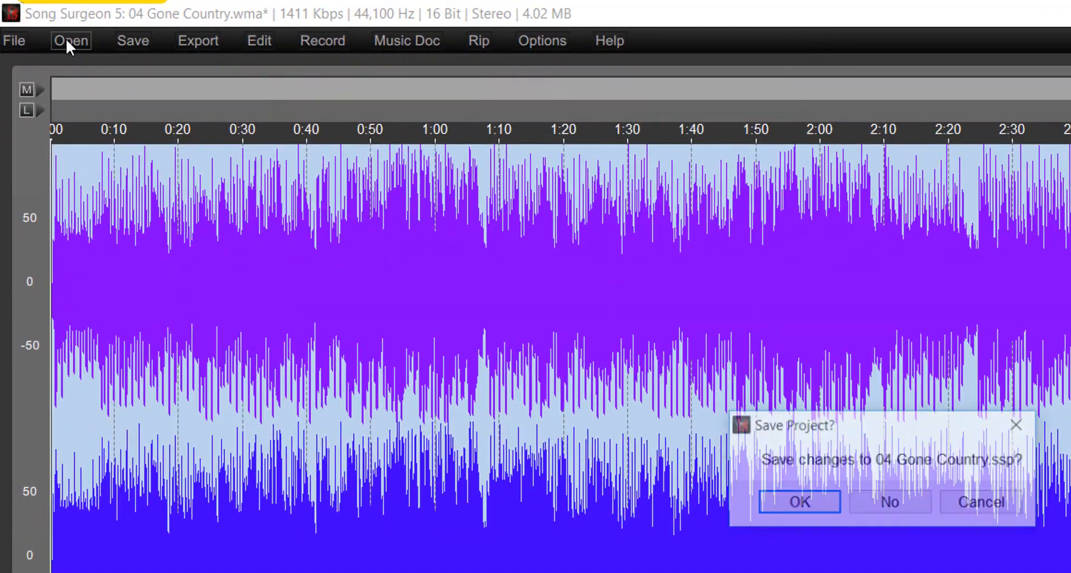
click(889, 502)
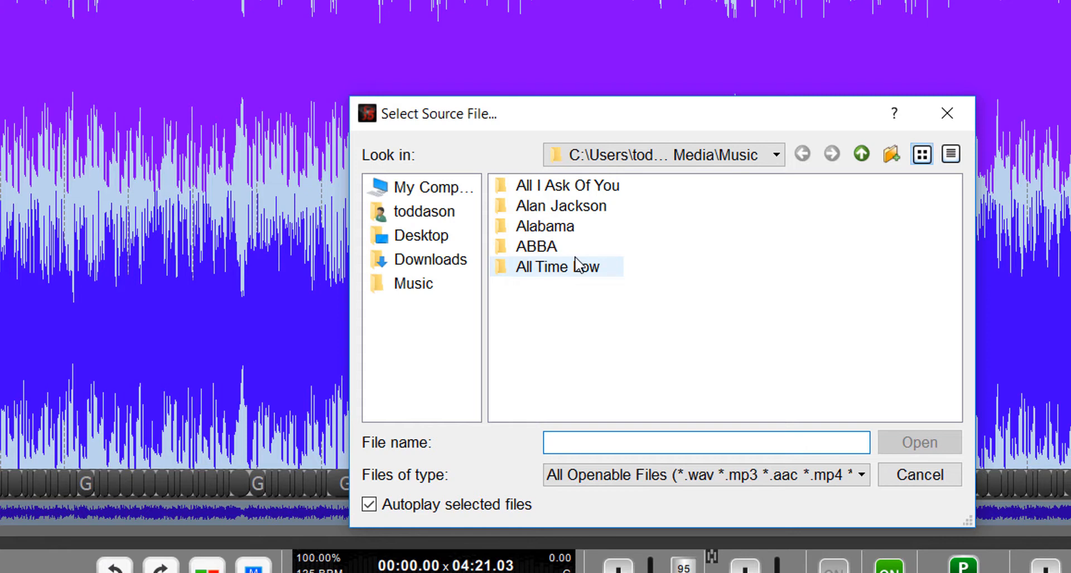
click(919, 474)
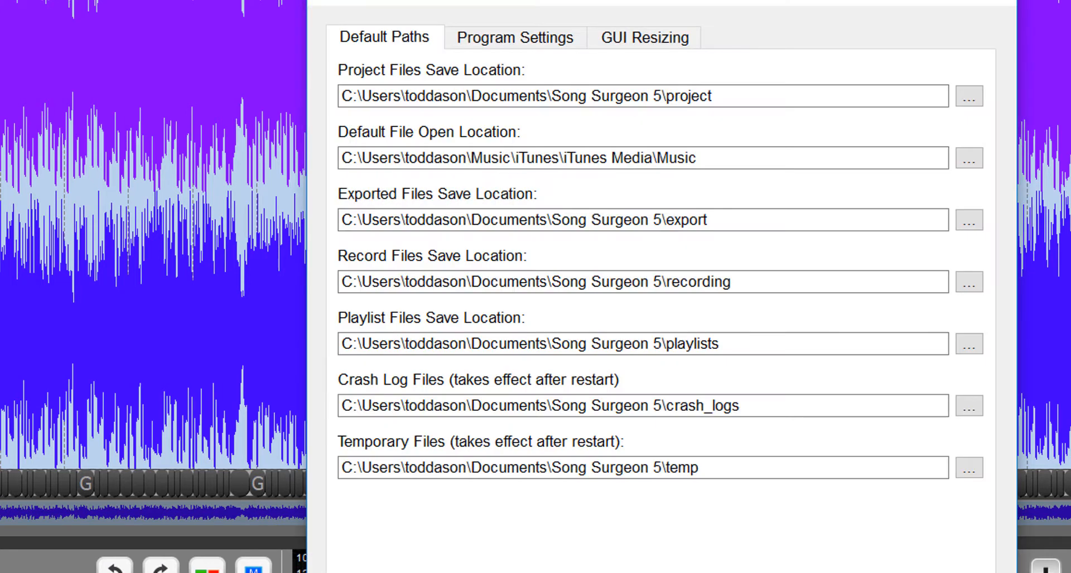
Select the Song Surgeon 5 part of the Exported Files Save Location path for editing.
click(466, 220)
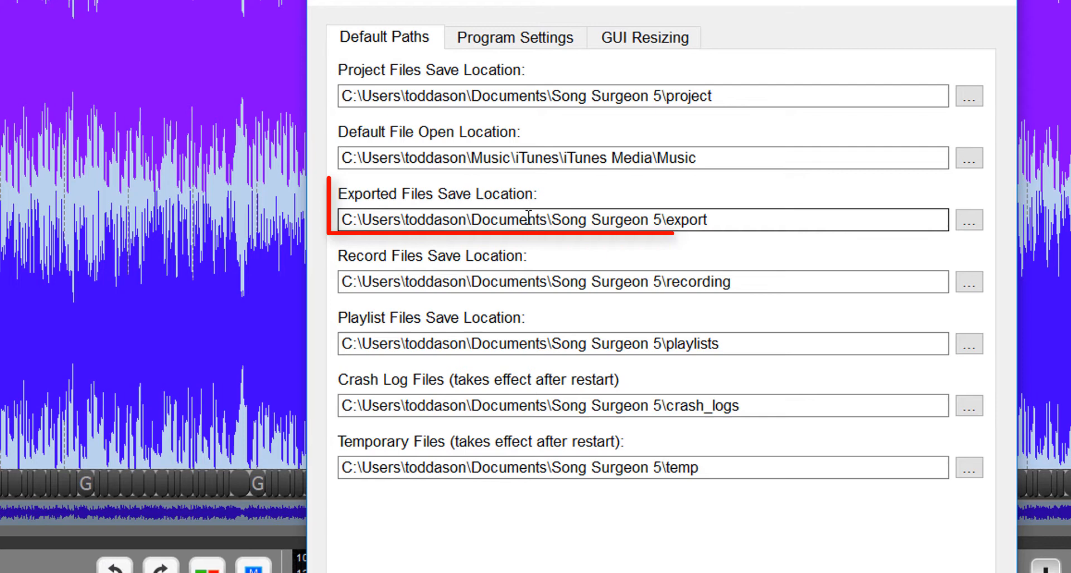
drag(551, 220, 709, 222)
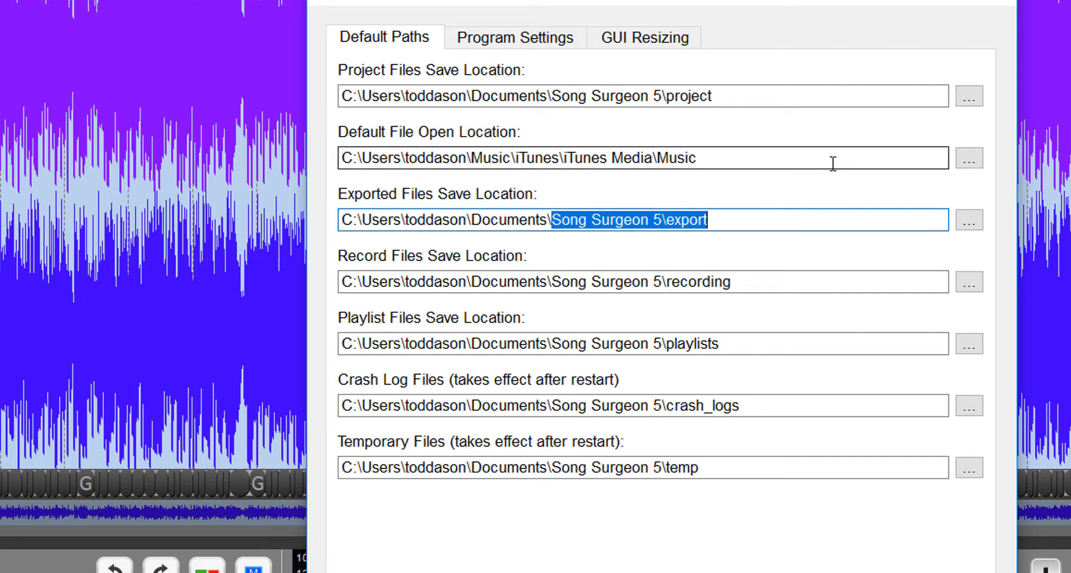
Set the Exported Files Save Location to iTunes Media\Music and save the options.
click(969, 222)
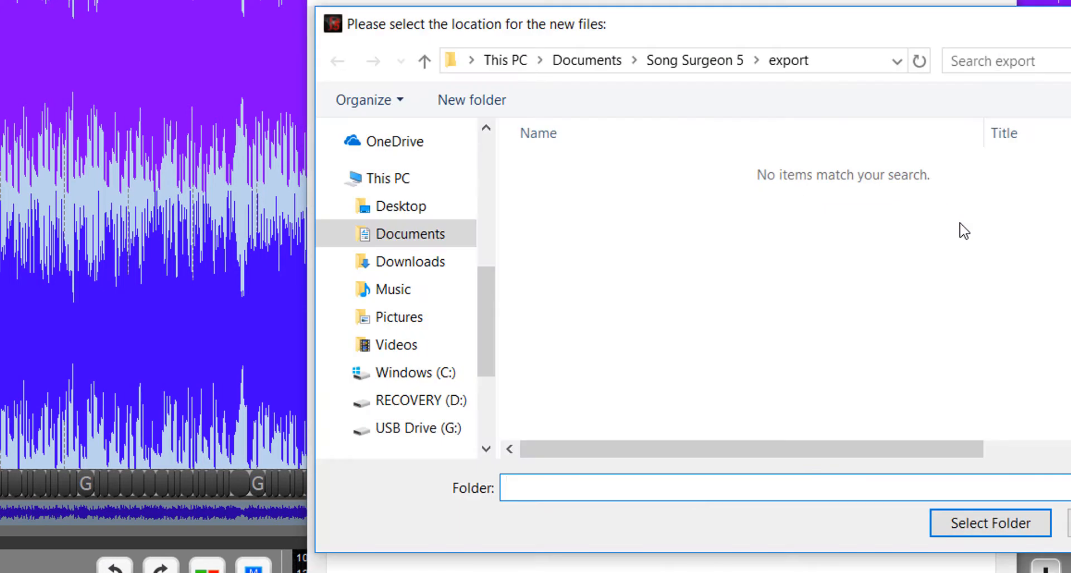
click(393, 289)
double_click(563, 218)
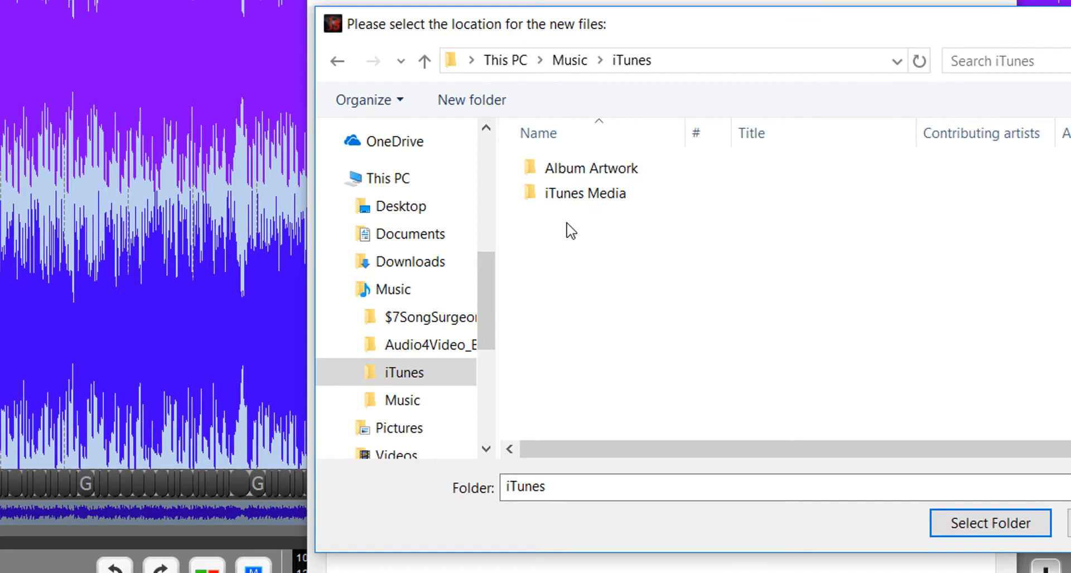
double_click(577, 194)
double_click(576, 181)
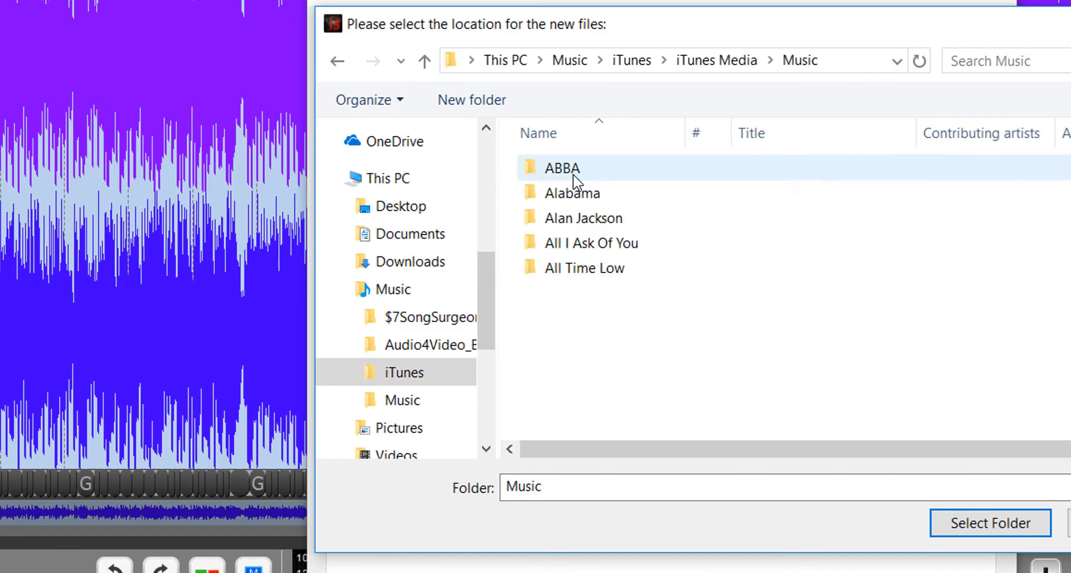
click(989, 523)
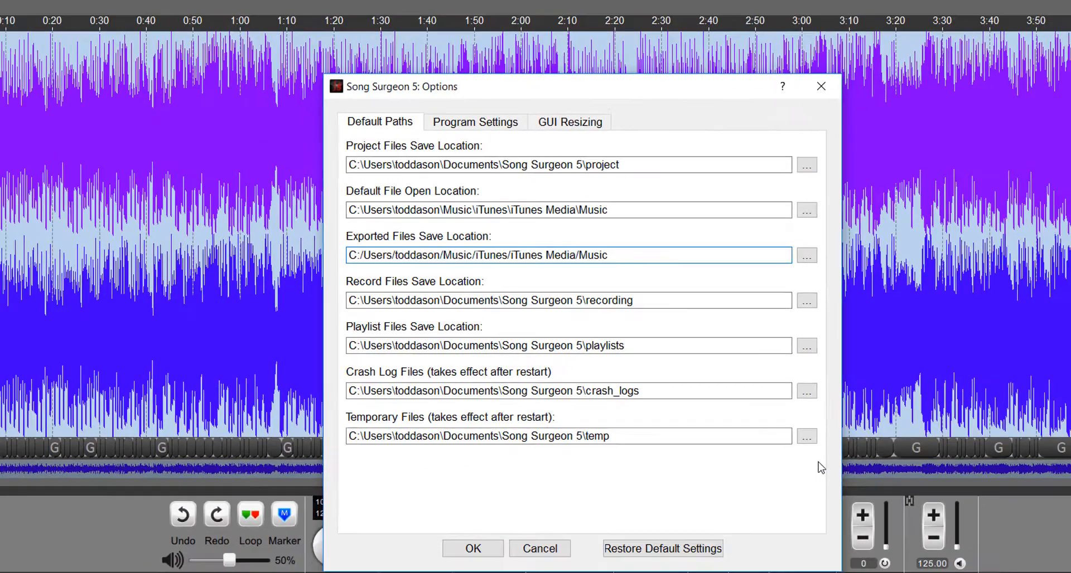
click(473, 547)
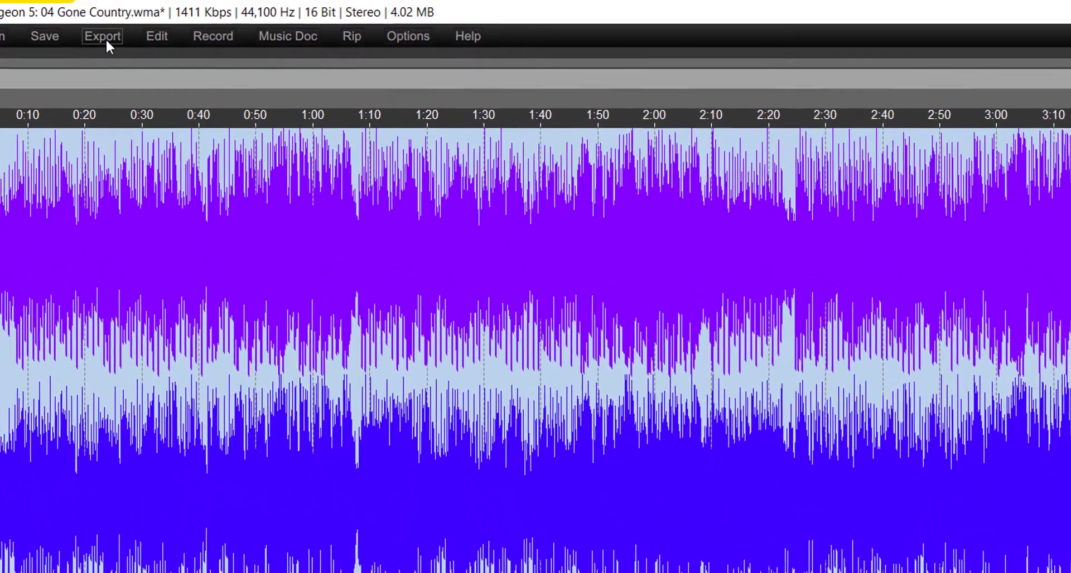
click(119, 24)
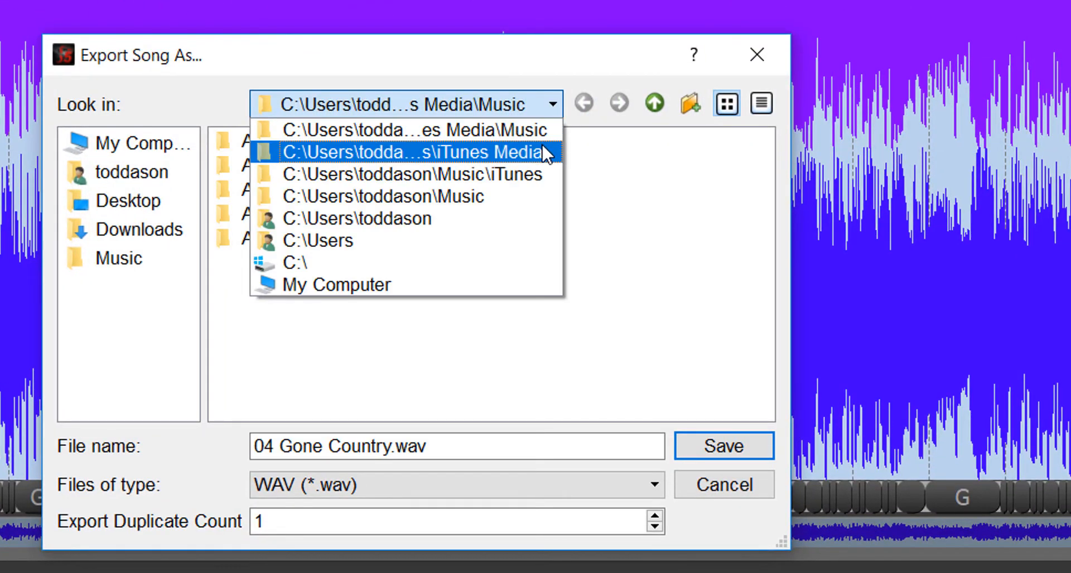
click(652, 193)
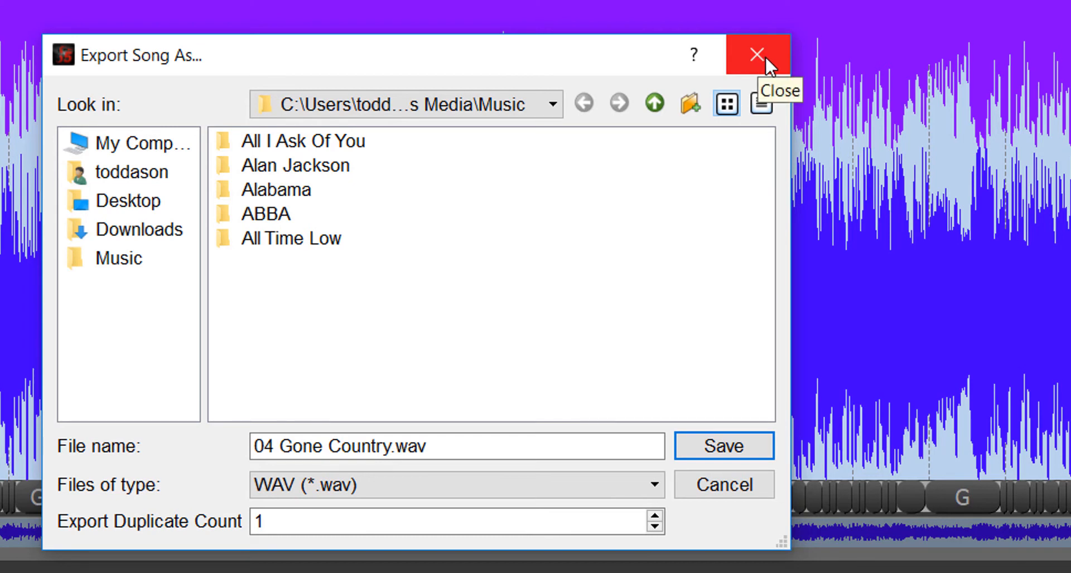
click(724, 484)
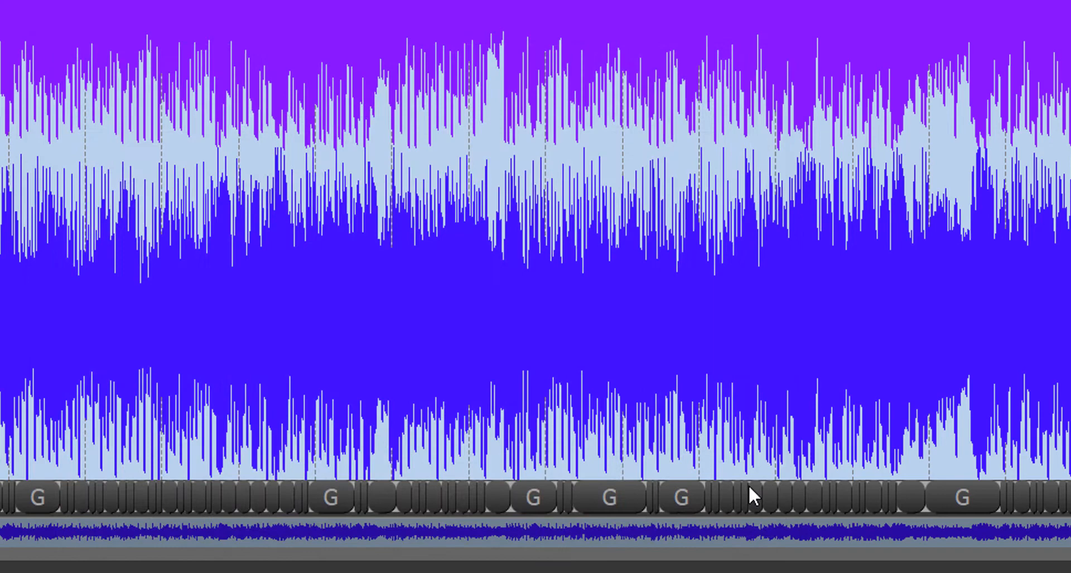